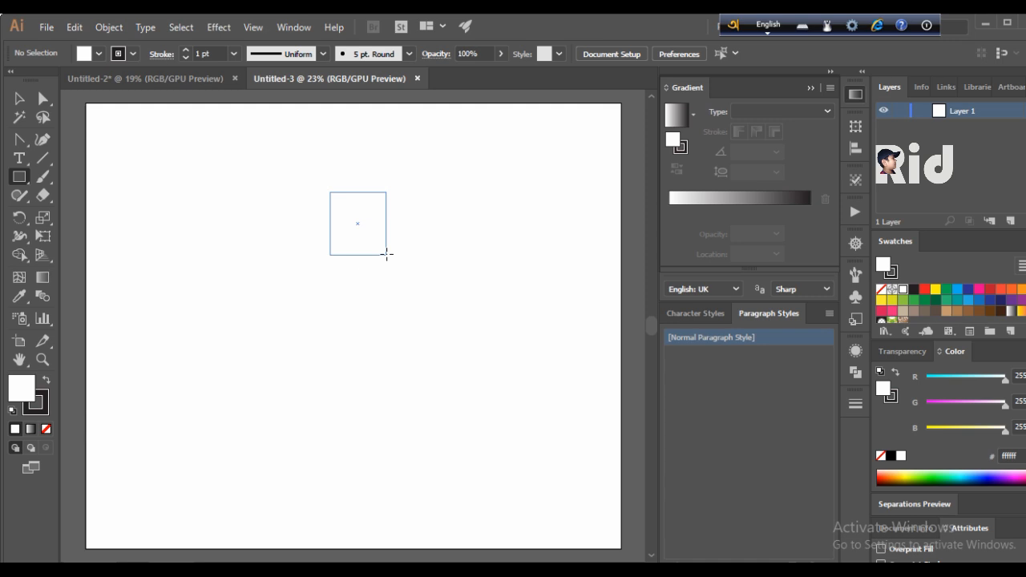
Step: Draw a small white square with no stroke in the upper middle of the artboard and fully round two opposite corners into a leaf
{"action": "left_click_drag", "start_coordinate": [386, 254], "coordinate": [397, 259]}
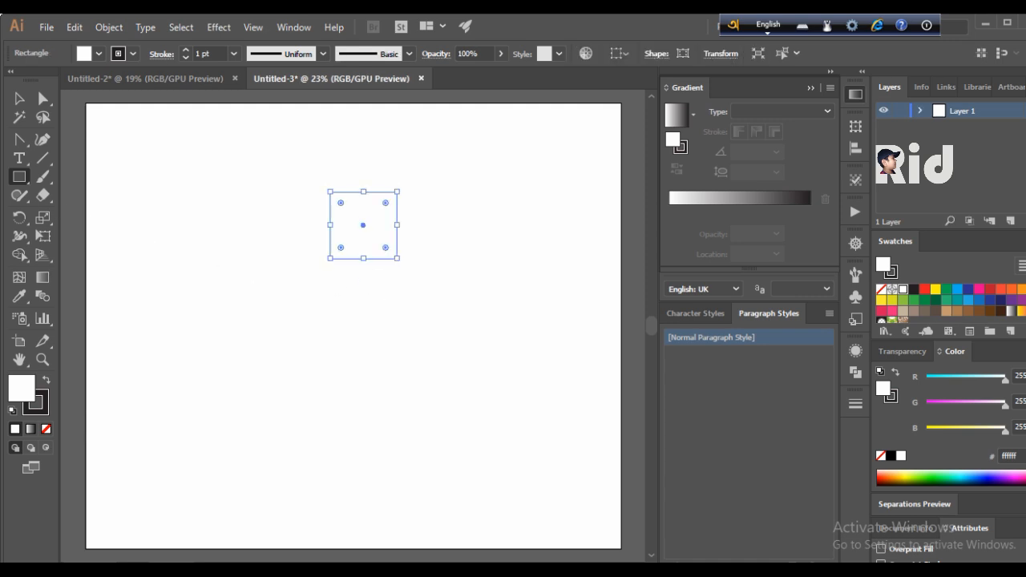
{"action": "left_click", "coordinate": [47, 429]}
{"action": "left_click", "coordinate": [21, 383]}
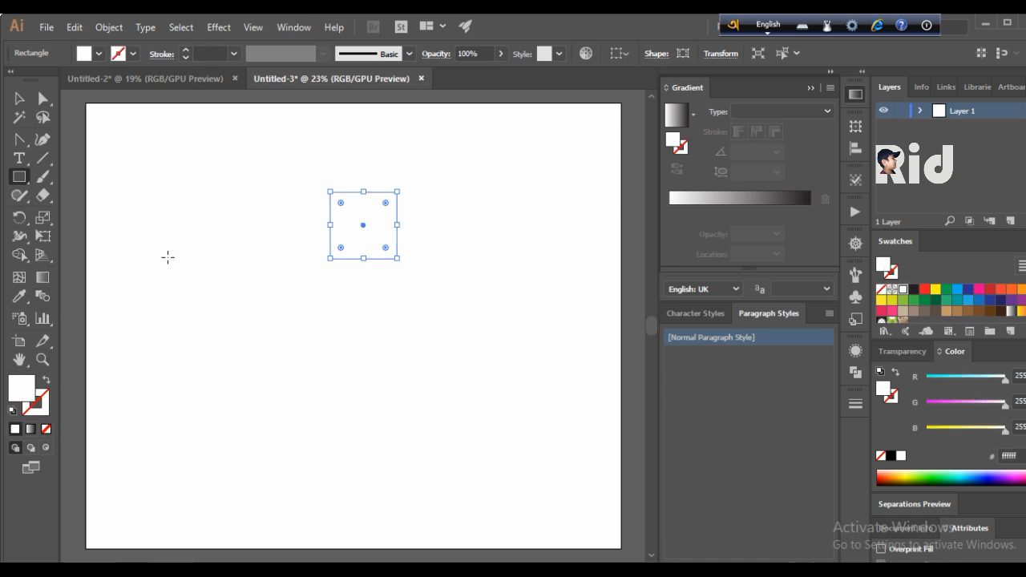
{"action": "left_click", "coordinate": [19, 99]}
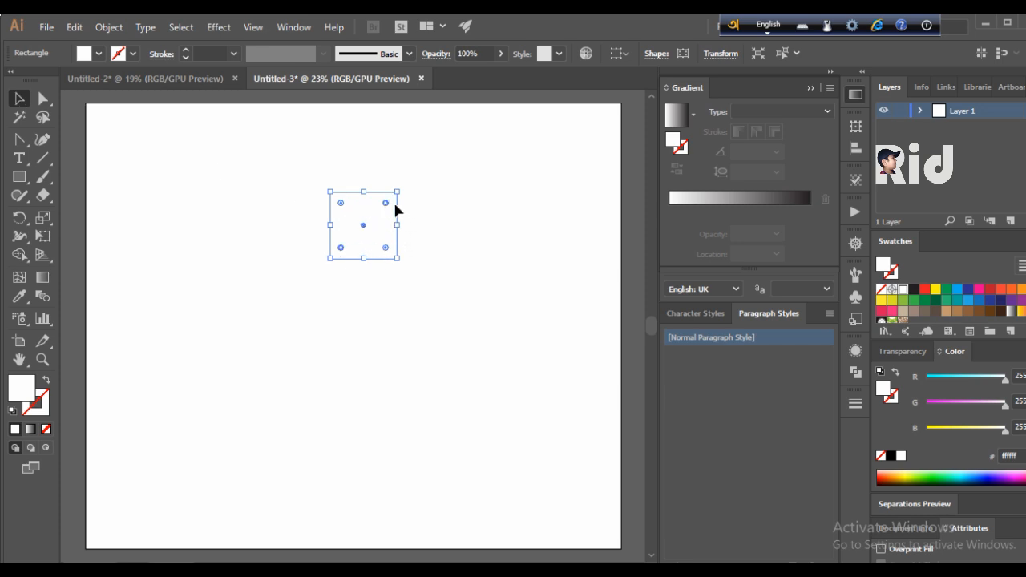
{"action": "left_click_drag", "start_coordinate": [382, 206], "coordinate": [348, 283]}
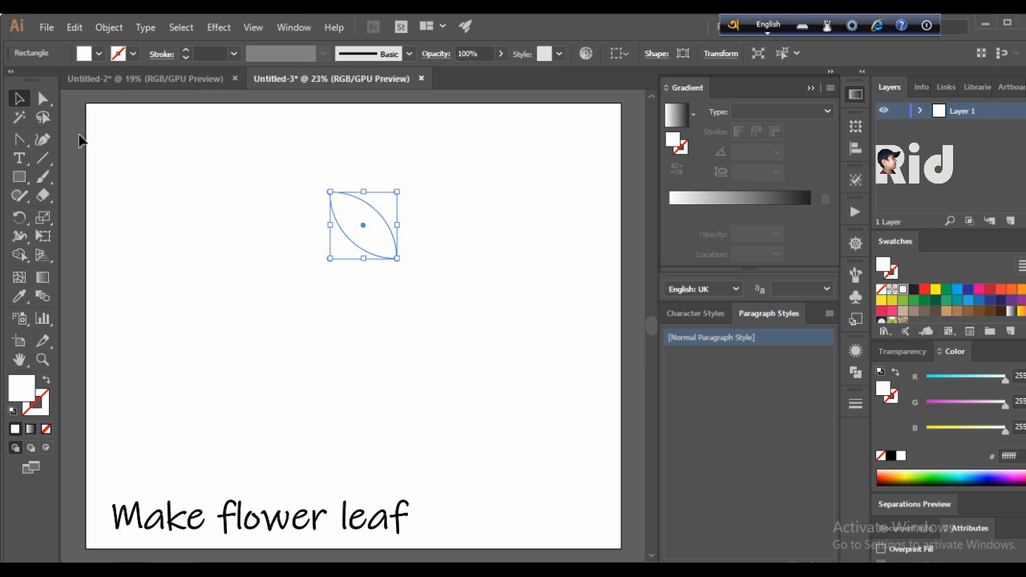
Step: Scale the leaf down to roughly half size and rotate it 45° so it stands upright
{"action": "left_click", "coordinate": [21, 102]}
{"action": "left_click_drag", "start_coordinate": [397, 258], "coordinate": [360, 222]}
{"action": "left_click_drag", "start_coordinate": [366, 185], "coordinate": [325, 238]}
{"action": "left_click", "coordinate": [388, 258]}
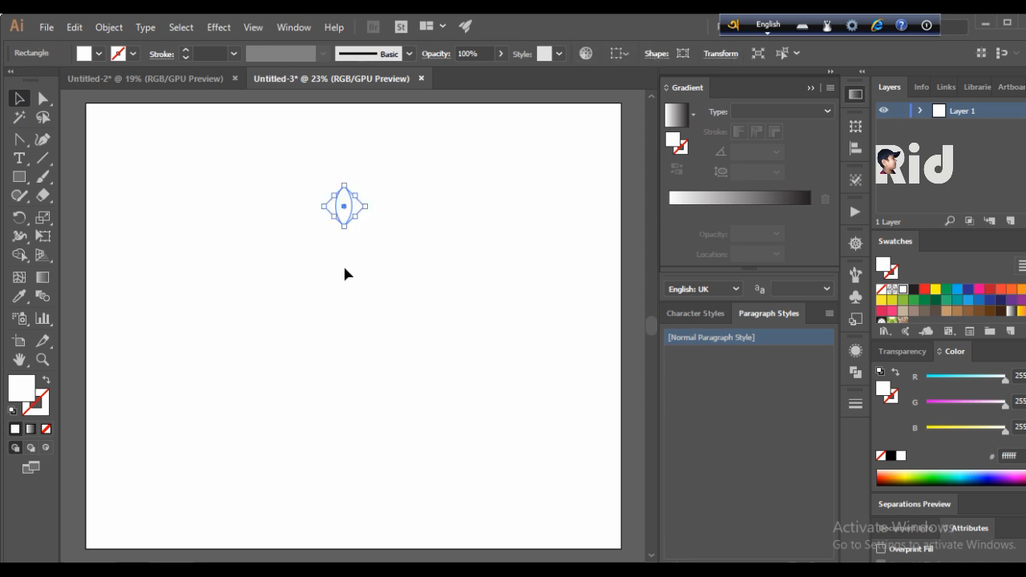
Step: Fill the leaf with red ff1515 and keep it selected
{"action": "double_click", "coordinate": [24, 390]}
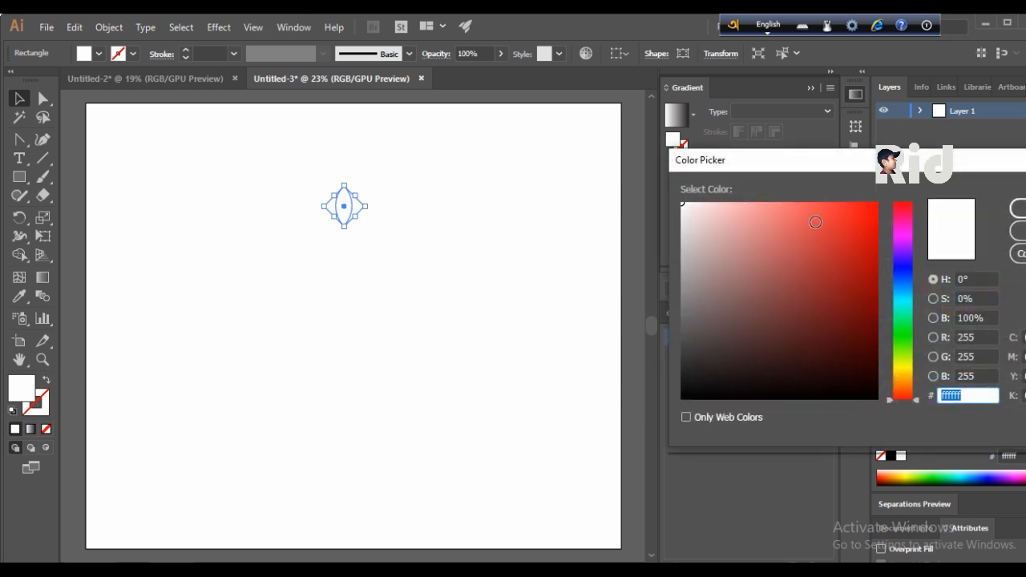
{"action": "left_click", "coordinate": [862, 203]}
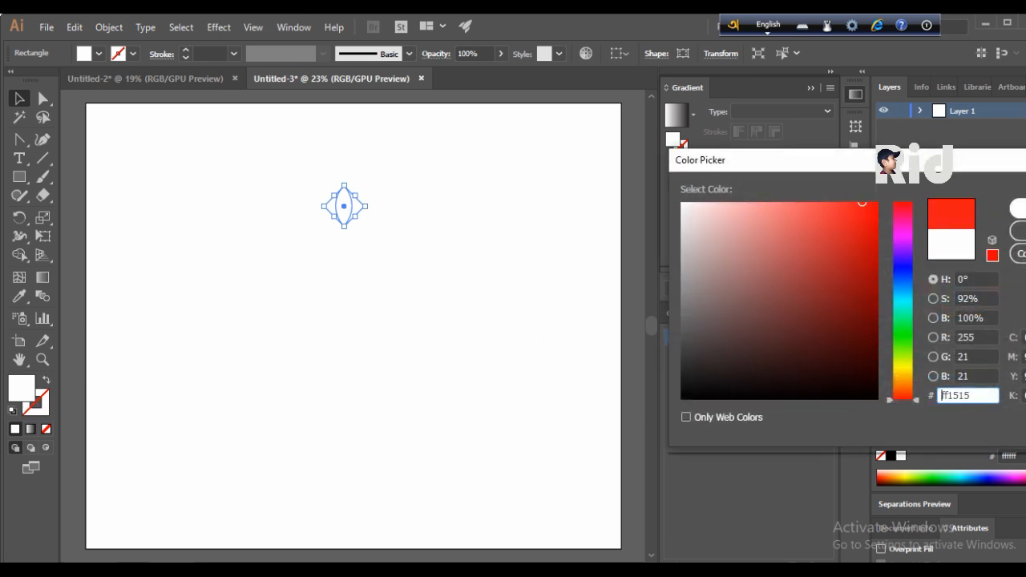
{"action": "left_click", "coordinate": [1019, 209]}
{"action": "left_click", "coordinate": [425, 192]}
{"action": "left_click_drag", "start_coordinate": [425, 192], "coordinate": [298, 265]}
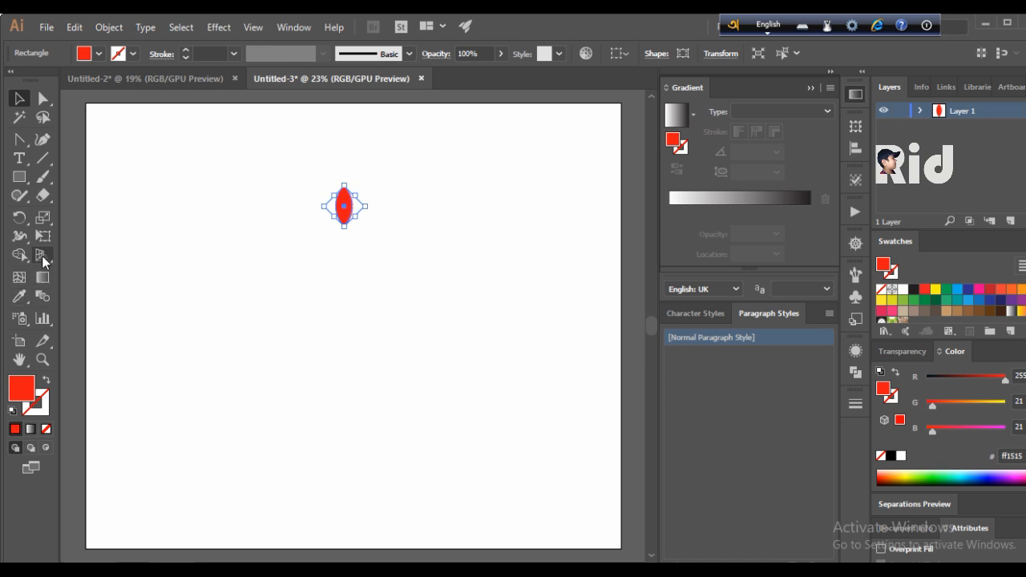
Step: Create a copy of the leaf rotated 15° about a pivot point below it, near the artboard's centre
{"action": "left_click", "coordinate": [19, 220]}
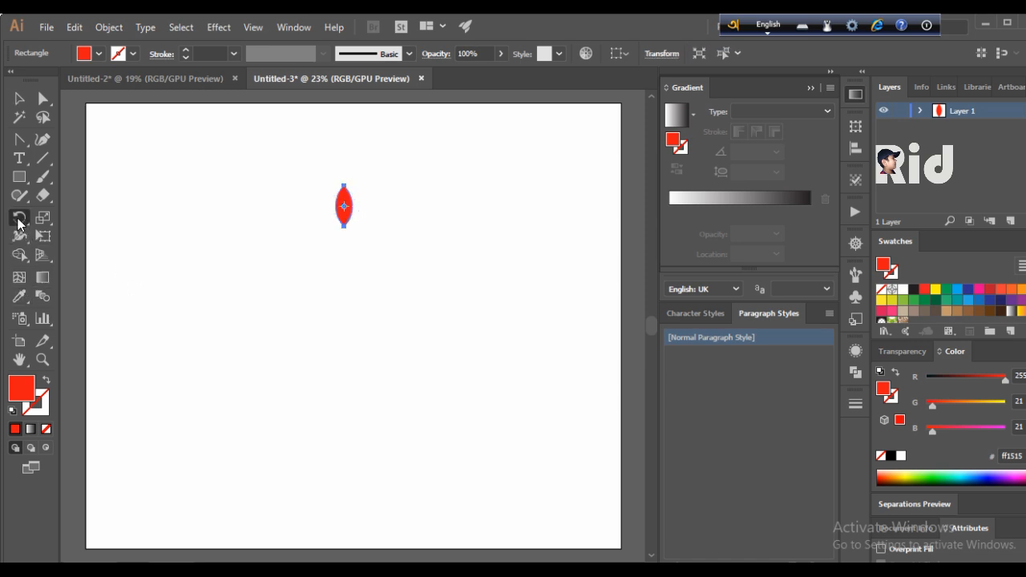
{"action": "left_click", "coordinate": [343, 312], "text": "alt"}
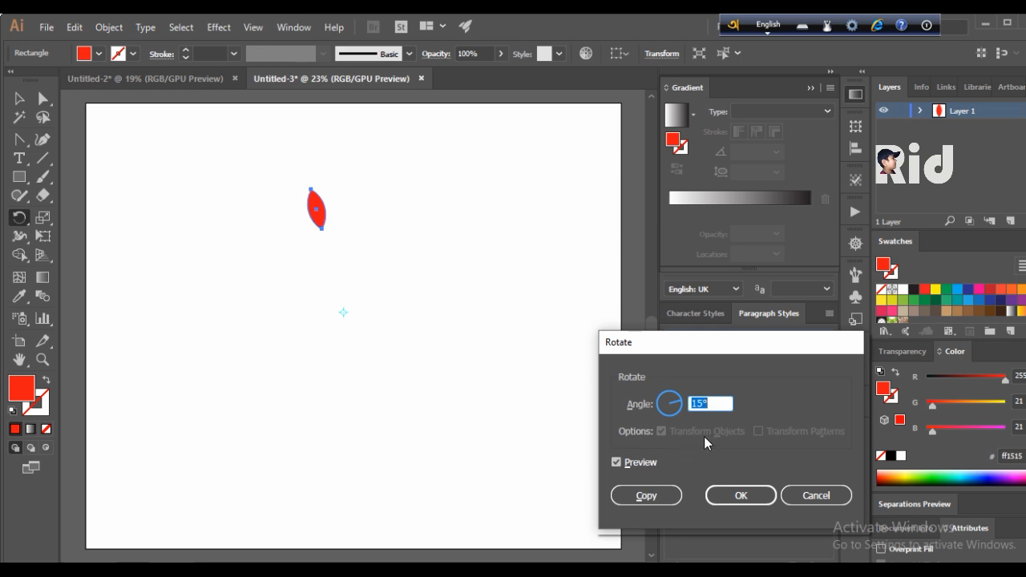
{"action": "left_click", "coordinate": [646, 495]}
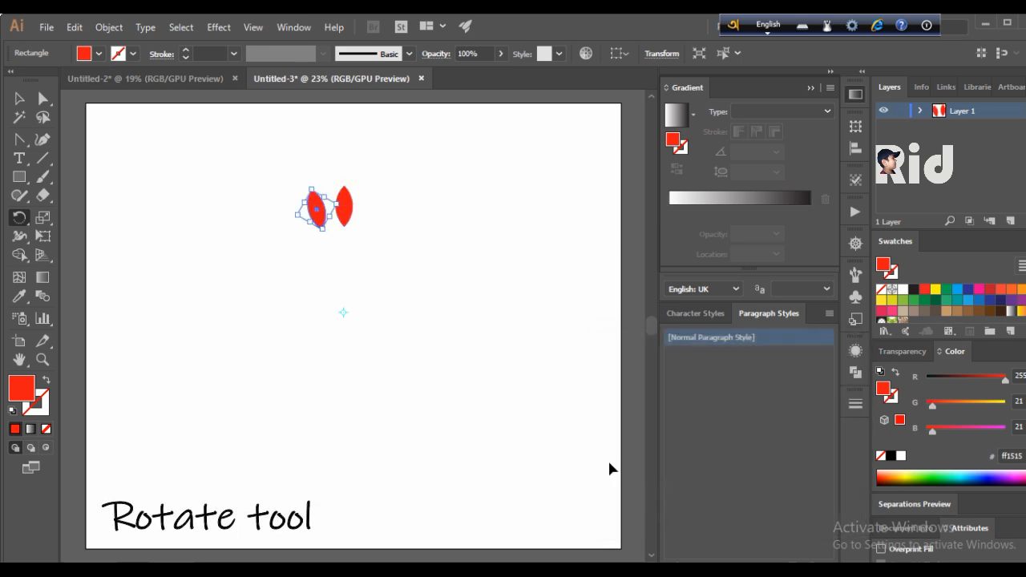
{"action": "key", "text": "ctrl+shift+a"}
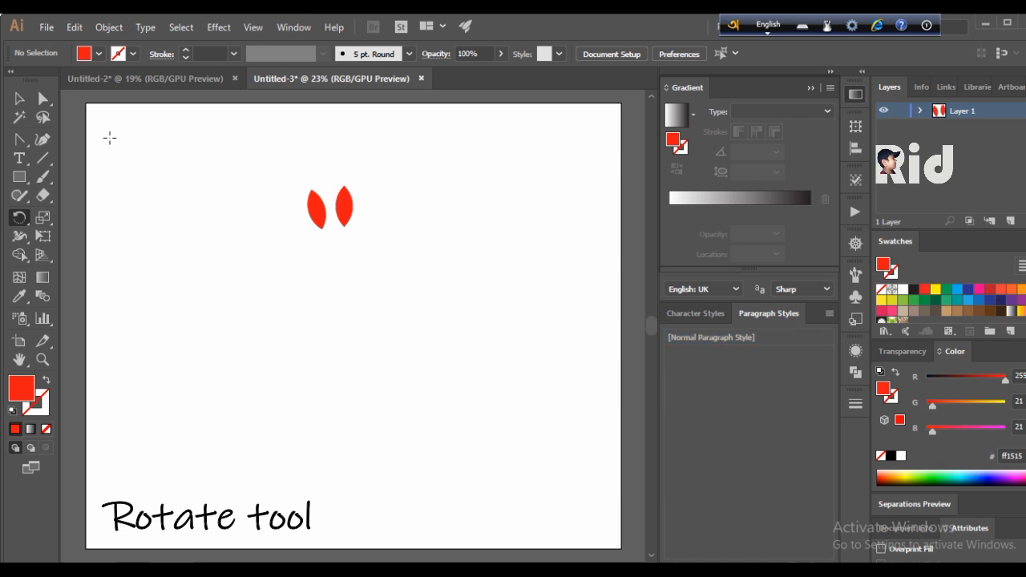
{"action": "left_click", "coordinate": [19, 98]}
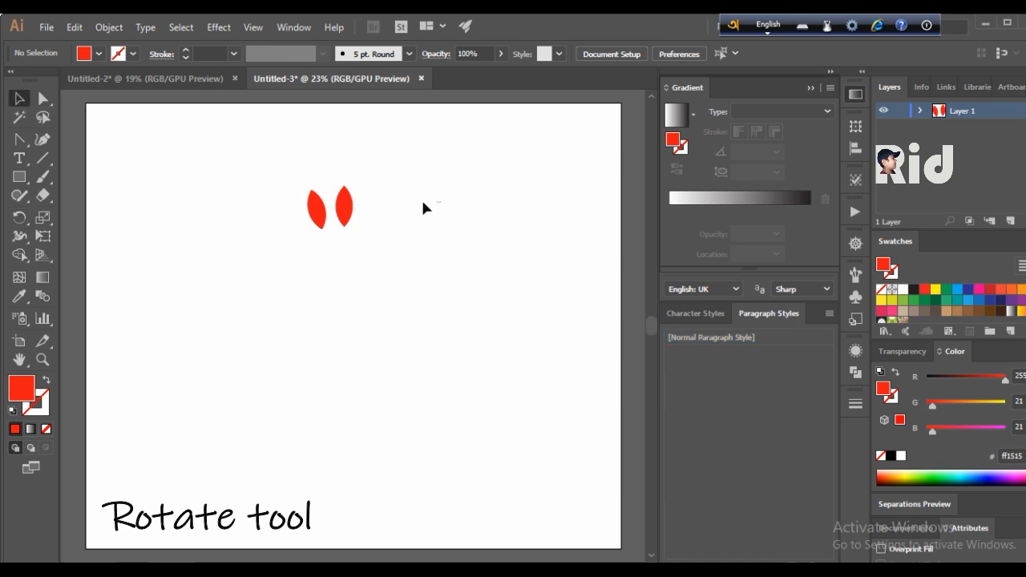
Step: Select both leaves and repeat the rotated copy until the leaves form a closed ring
{"action": "key", "text": "ctrl+a"}
{"action": "key", "text": "ctrl+d"}
{"action": "key", "text": "ctrl+d"}
{"action": "key", "text": "ctrl+d"}
{"action": "key", "text": "ctrl+d"}
{"action": "key", "text": "ctrl+d"}
{"action": "key", "text": "ctrl+d"}
{"action": "key", "text": "ctrl+d"}
{"action": "key", "text": "ctrl+d"}
{"action": "key", "text": "ctrl+d"}
{"action": "key", "text": "ctrl+d"}
{"action": "key", "text": "ctrl+d"}
{"action": "key", "text": "ctrl+d"}
{"action": "key", "text": "ctrl+d"}
{"action": "key", "text": "ctrl+d"}
{"action": "key", "text": "ctrl+d"}
{"action": "key", "text": "ctrl+d"}
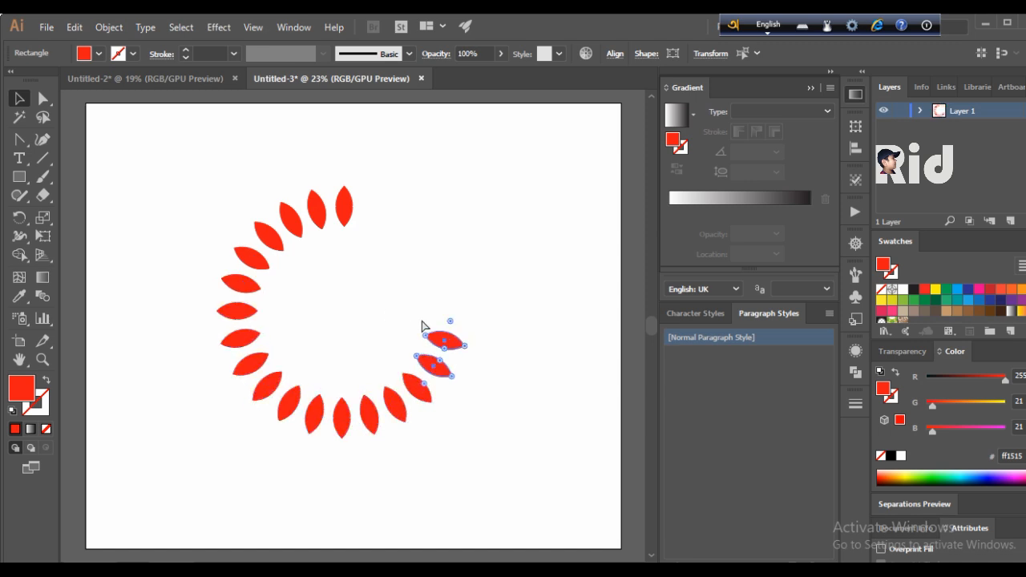
{"action": "key", "text": "ctrl+d"}
{"action": "key", "text": "ctrl+d"}
{"action": "key", "text": "ctrl+d"}
{"action": "key", "text": "ctrl+d"}
{"action": "key", "text": "ctrl+d"}
{"action": "key", "text": "ctrl+d"}
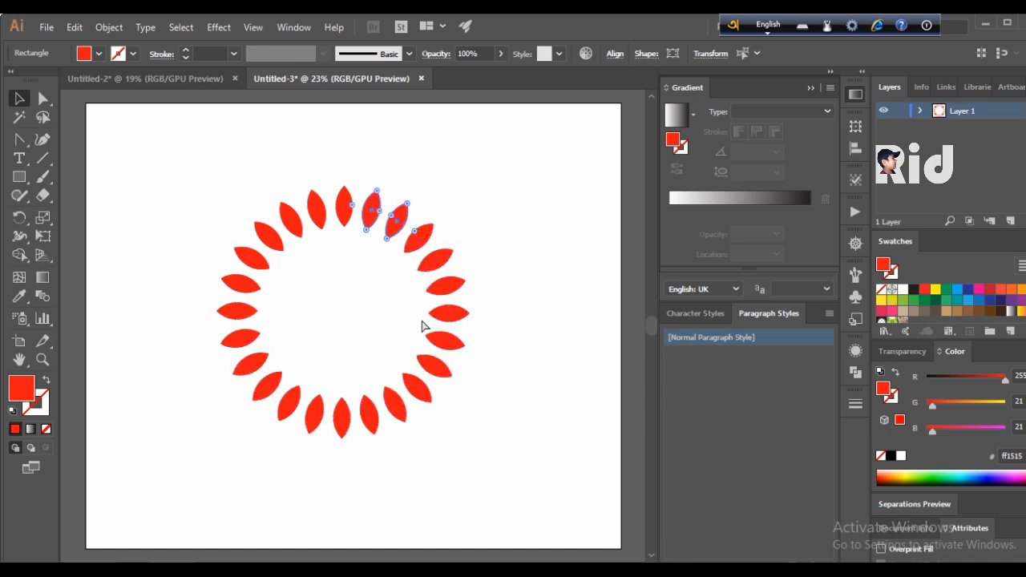
Step: Group all the leaves of the ring and enlarge the group proportionally to fill more of the artboard
{"action": "left_click_drag", "start_coordinate": [184, 147], "coordinate": [498, 473]}
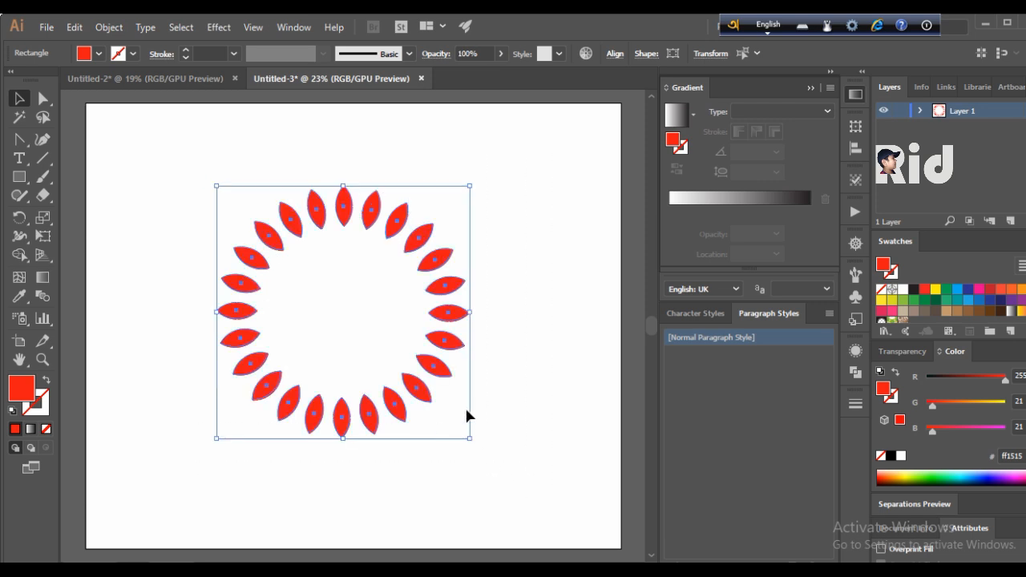
{"action": "key", "text": "ctrl+g"}
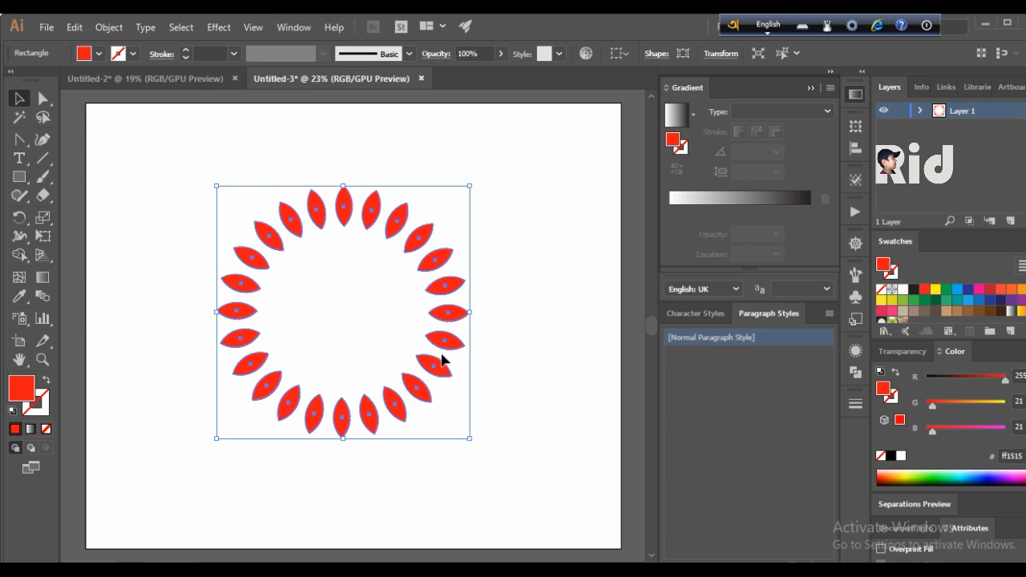
{"action": "left_click_drag", "start_coordinate": [453, 370], "coordinate": [471, 398]}
{"action": "left_click_drag", "start_coordinate": [471, 440], "coordinate": [513, 481]}
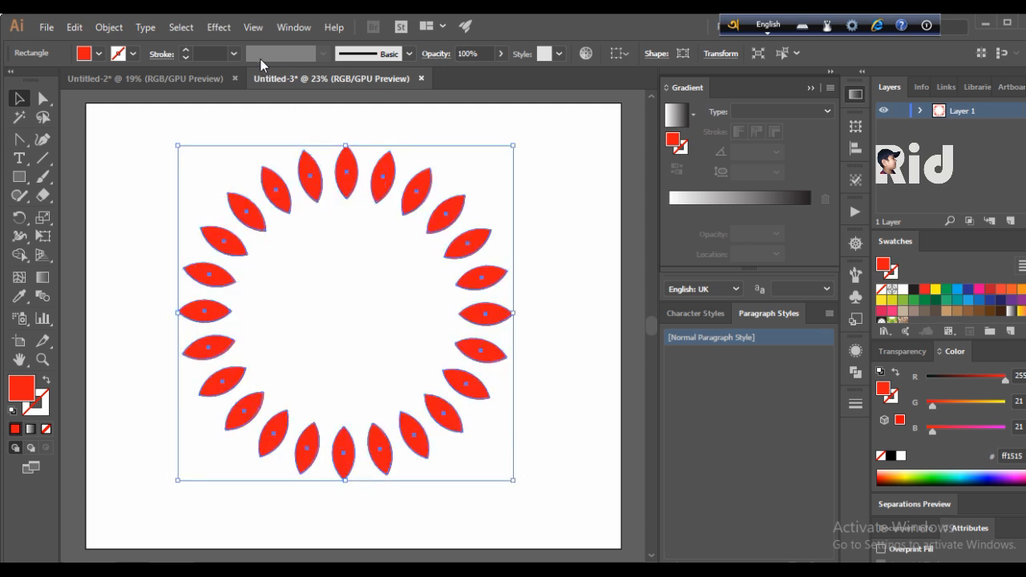
Step: Start a Transform effect on the leaf ring with 90% horizontal and vertical scale and preview it
{"action": "left_click", "coordinate": [219, 27]}
{"action": "mouse_move", "coordinate": [282, 158]}
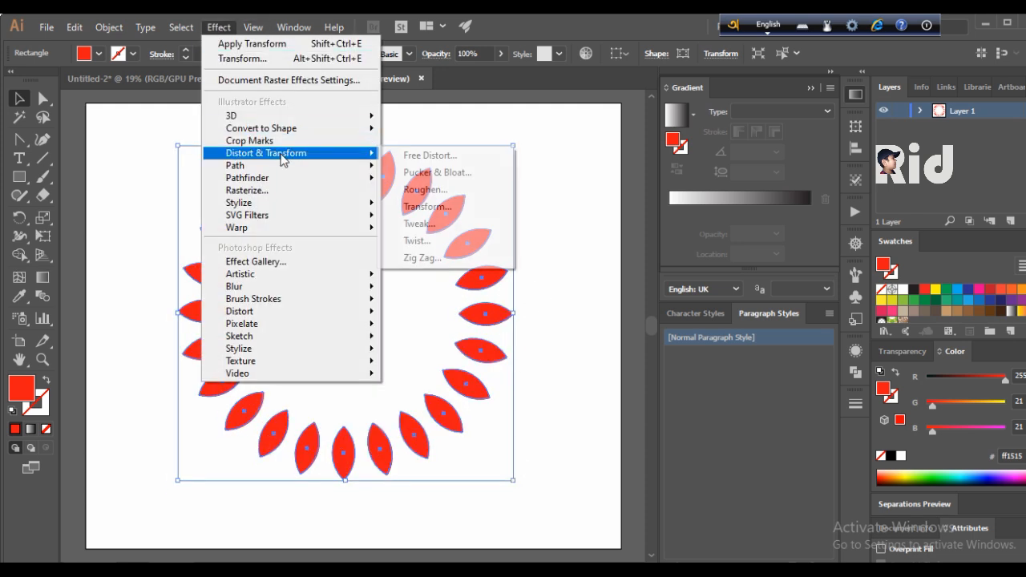
{"action": "left_click", "coordinate": [480, 215]}
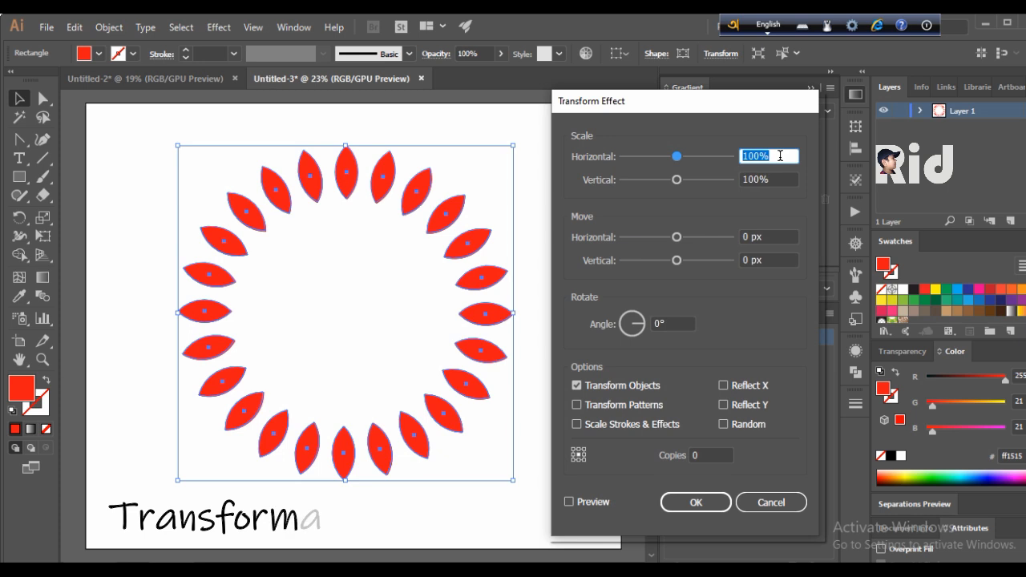
{"action": "type", "text": "90"}
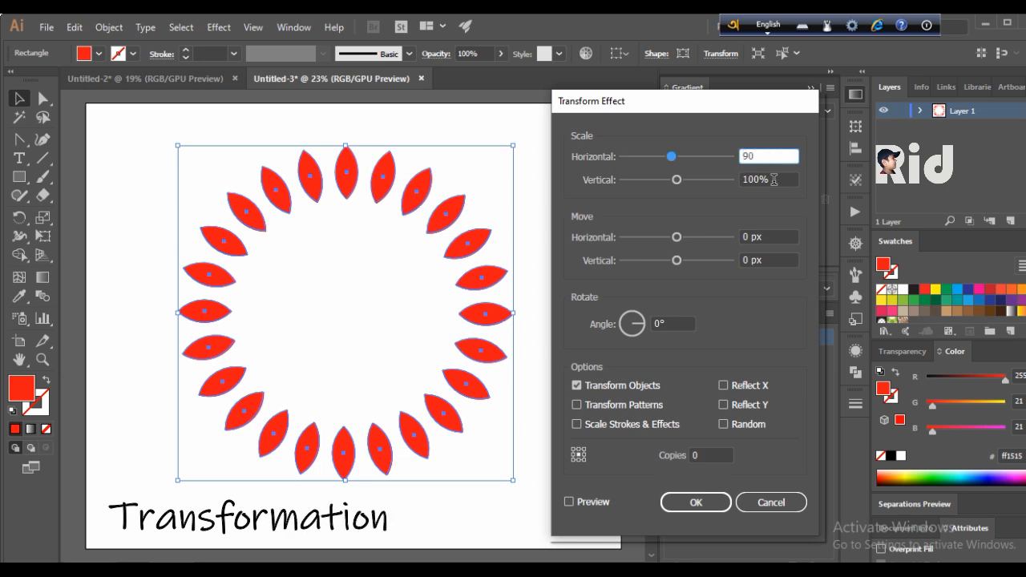
{"action": "left_click", "coordinate": [773, 180]}
{"action": "type", "text": "90"}
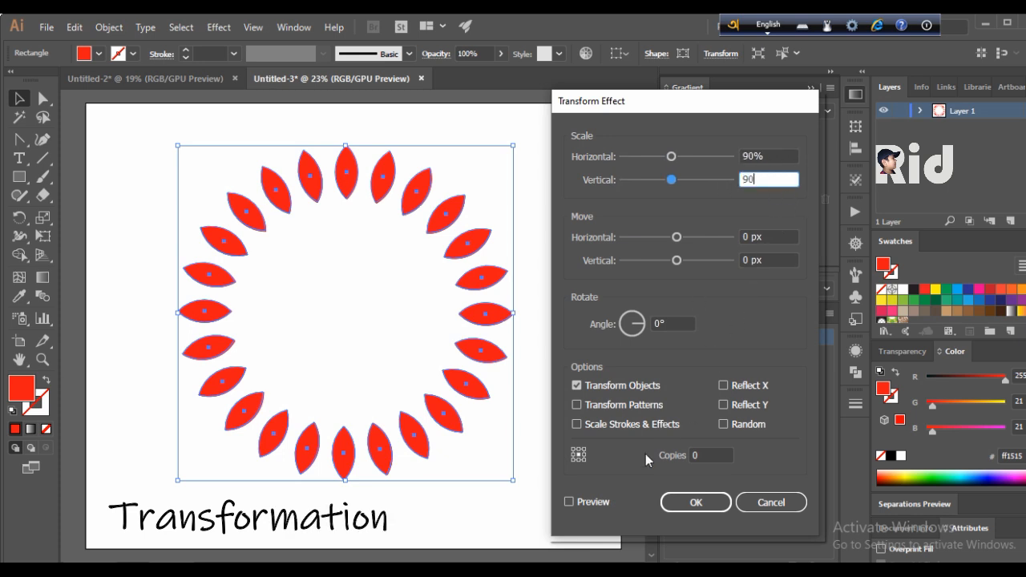
{"action": "left_click", "coordinate": [595, 502]}
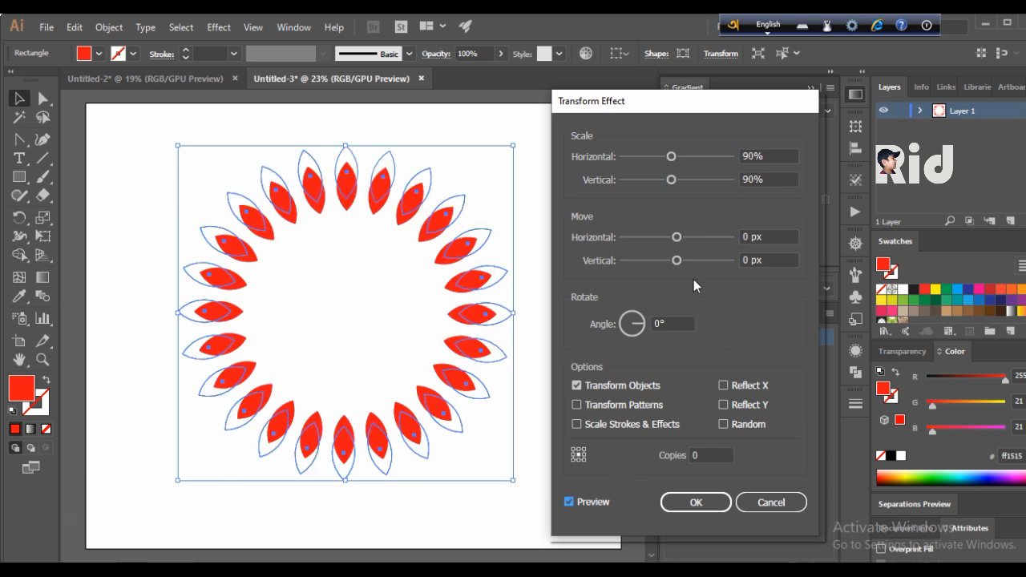
Step: Set the effect's horizontal and vertical scale to 80% and turn off the preview
{"action": "left_click", "coordinate": [755, 156]}
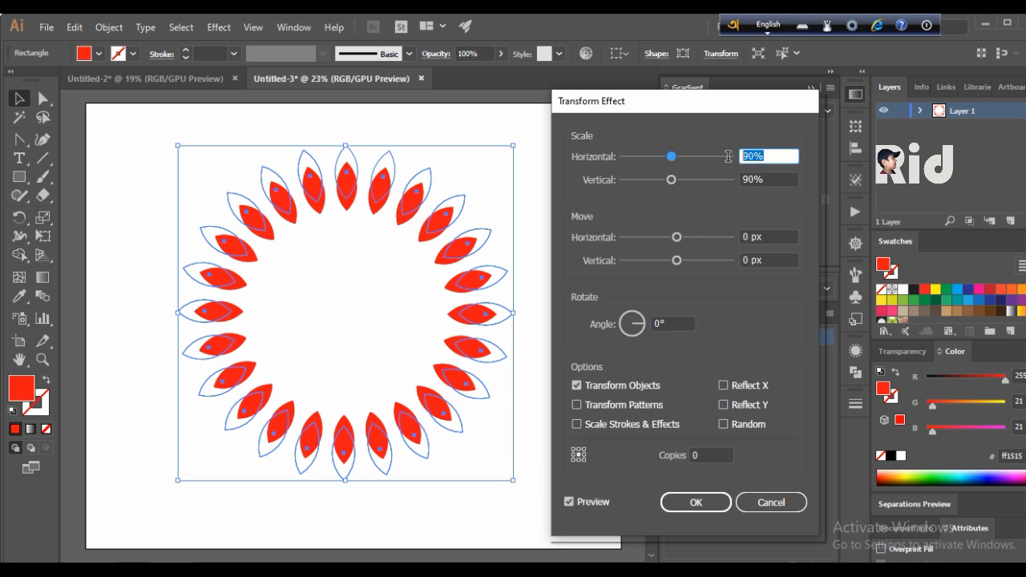
{"action": "type", "text": "80"}
{"action": "key", "text": "Tab"}
{"action": "type", "text": "80"}
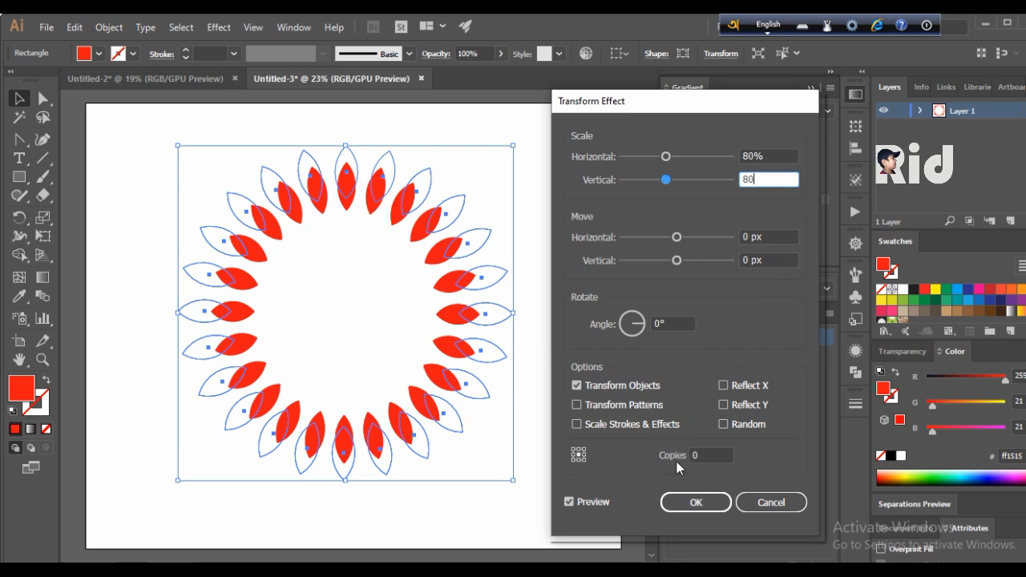
{"action": "left_click", "coordinate": [583, 505]}
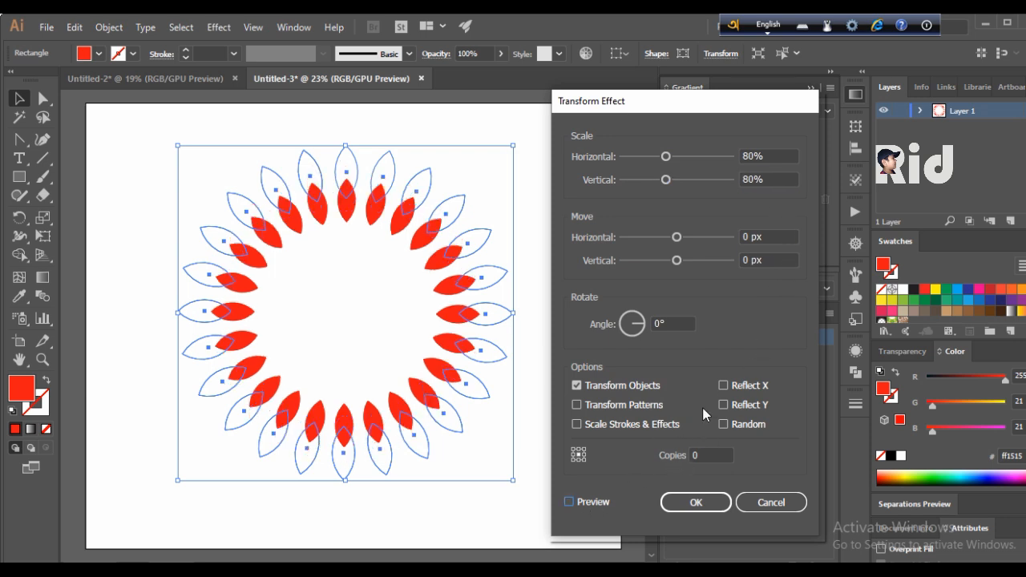
Step: Set the effect to 15 copies with a rotation angle of 23° and turn the preview back on
{"action": "double_click", "coordinate": [706, 454]}
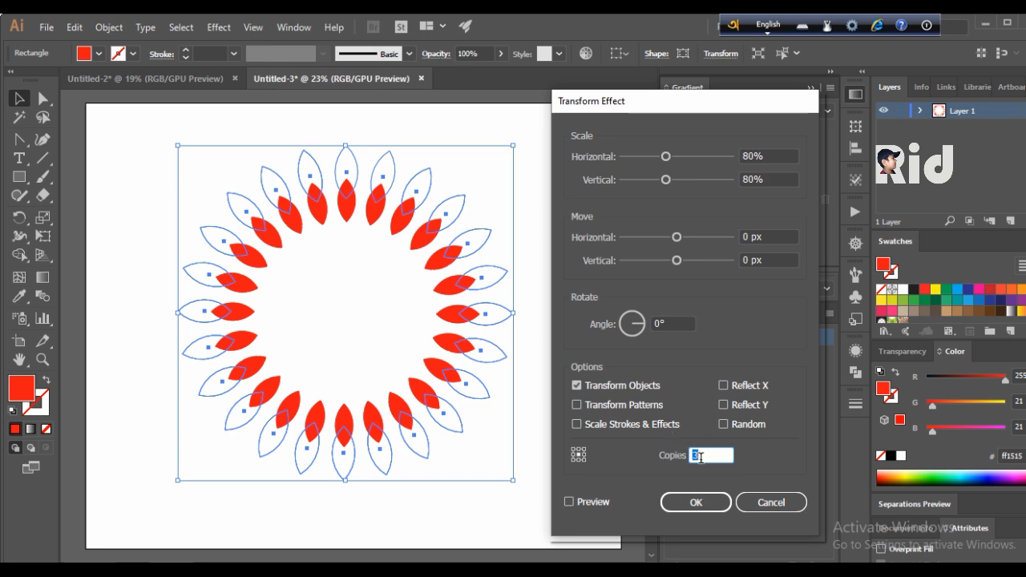
{"action": "scroll", "coordinate": [701, 457], "scroll_direction": "up", "scroll_amount": 5}
{"action": "scroll", "coordinate": [701, 457], "scroll_direction": "up", "scroll_amount": 2}
{"action": "left_click", "coordinate": [669, 323]}
{"action": "double_click", "coordinate": [669, 323]}
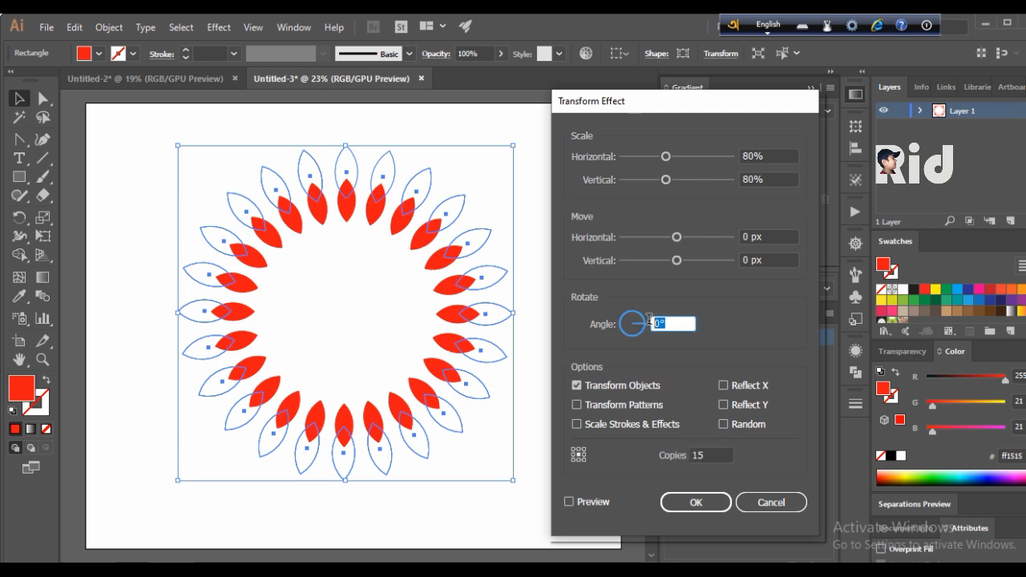
{"action": "scroll", "coordinate": [674, 323], "scroll_direction": "up", "scroll_amount": 3}
{"action": "left_click", "coordinate": [570, 502]}
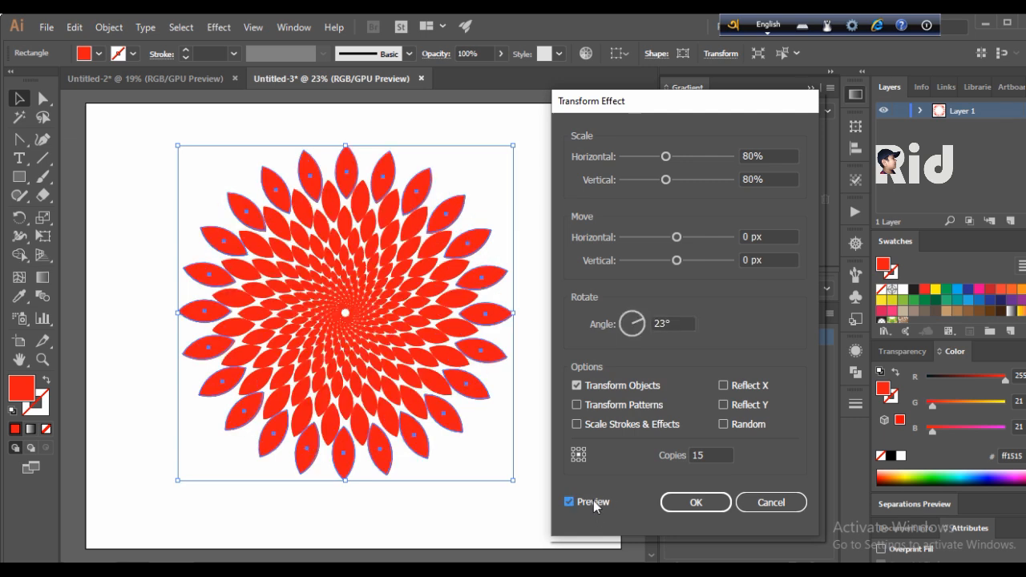
Step: Try different rotation angles for the effect and settle on 38°
{"action": "double_click", "coordinate": [683, 322]}
{"action": "scroll", "coordinate": [684, 321], "scroll_direction": "down", "scroll_amount": 1}
{"action": "scroll", "coordinate": [684, 321], "scroll_direction": "up", "scroll_amount": 10}
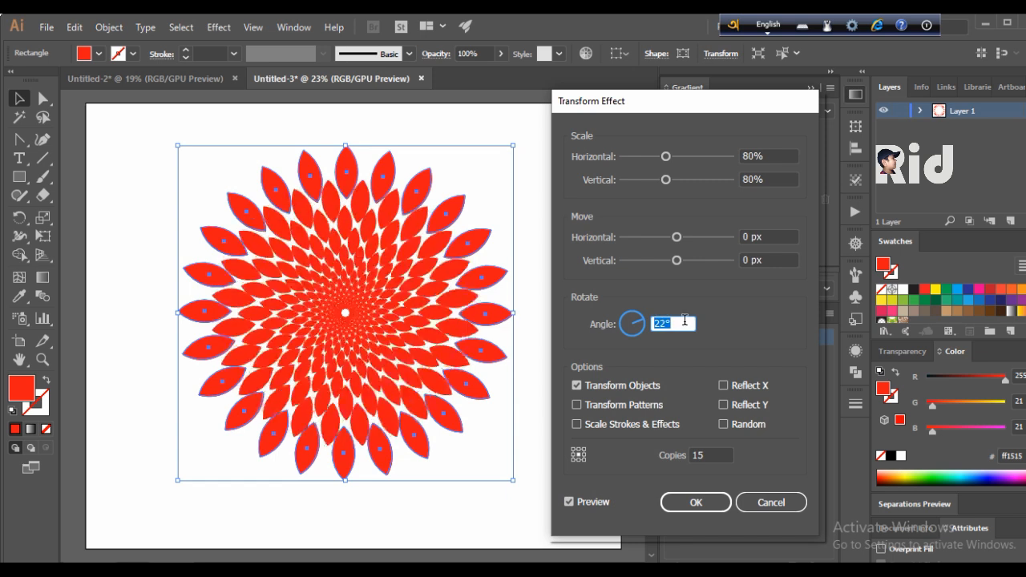
{"action": "scroll", "coordinate": [684, 321], "scroll_direction": "up", "scroll_amount": 7}
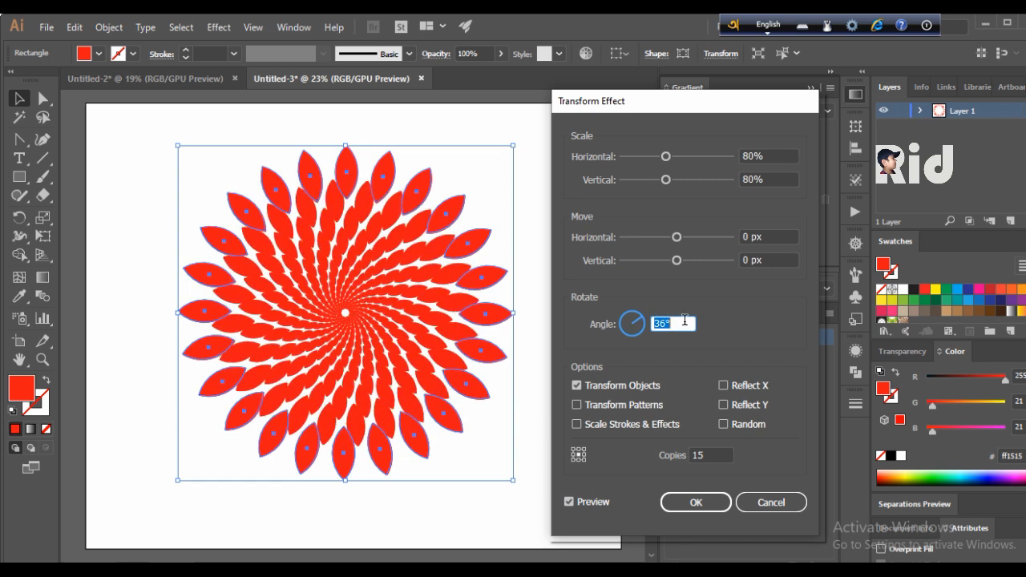
{"action": "scroll", "coordinate": [684, 321], "scroll_direction": "down", "scroll_amount": 1}
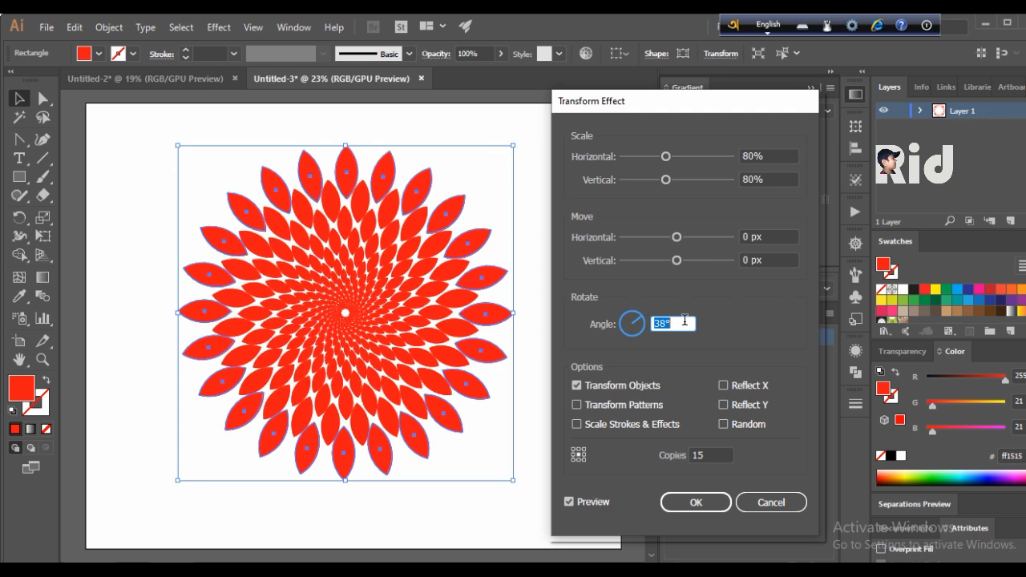
Step: Reduce the effect's number of copies to 9 and try the Reflect X option
{"action": "left_click", "coordinate": [707, 455]}
{"action": "scroll", "coordinate": [711, 451], "scroll_direction": "up", "scroll_amount": 2}
{"action": "scroll", "coordinate": [711, 451], "scroll_direction": "down", "scroll_amount": 11}
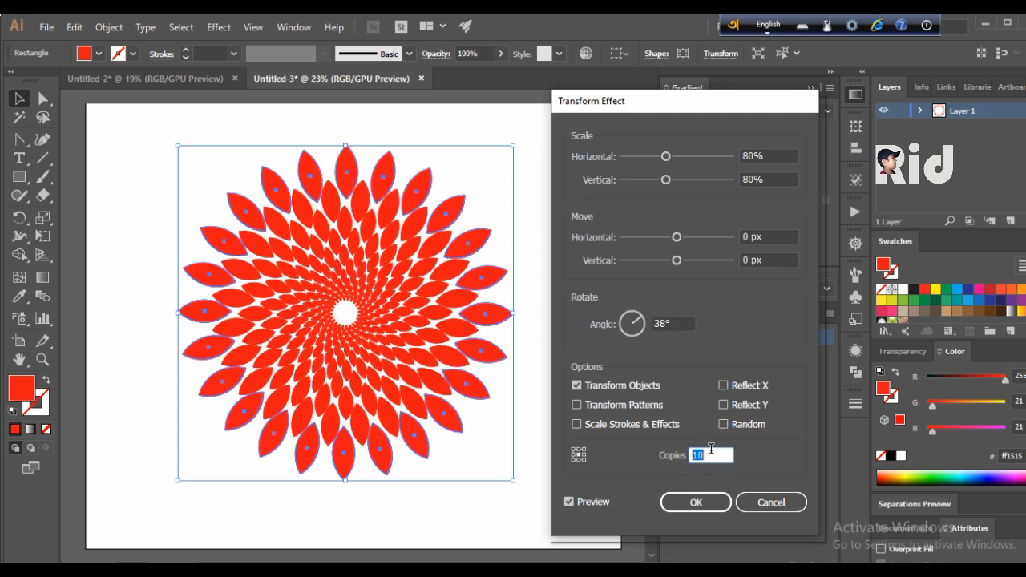
{"action": "scroll", "coordinate": [710, 452], "scroll_direction": "up", "scroll_amount": 1}
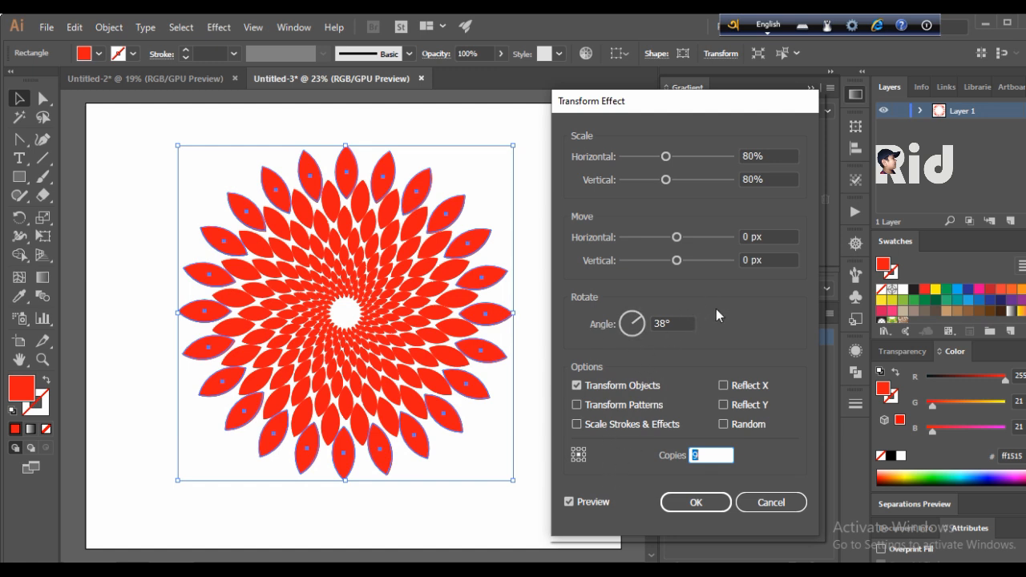
{"action": "left_click", "coordinate": [724, 385]}
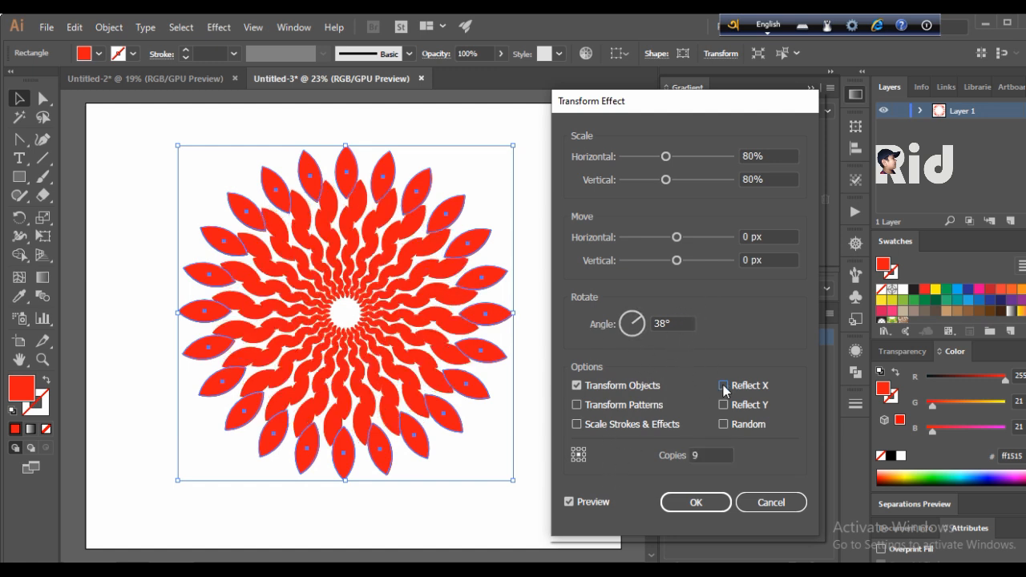
Step: Turn off Reflect X, then try the Reflect Y, Random and Scale Strokes & Effects options and leave each one off
{"action": "left_click", "coordinate": [725, 386]}
{"action": "left_click", "coordinate": [725, 406]}
{"action": "left_click", "coordinate": [724, 406]}
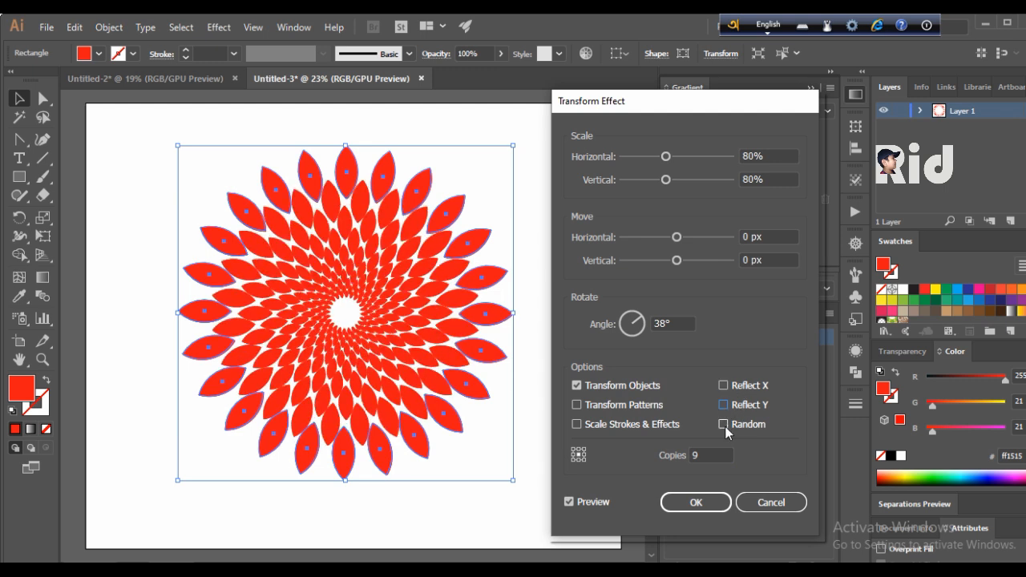
{"action": "left_click", "coordinate": [724, 425]}
{"action": "left_click", "coordinate": [724, 424]}
{"action": "left_click", "coordinate": [578, 425]}
{"action": "left_click", "coordinate": [578, 426]}
Step: Try small move offsets, reset the horizontal and vertical move to 0 px, and apply the Transform effect
{"action": "left_click_drag", "start_coordinate": [683, 260], "coordinate": [678, 237]}
{"action": "left_click_drag", "start_coordinate": [775, 237], "coordinate": [743, 238]}
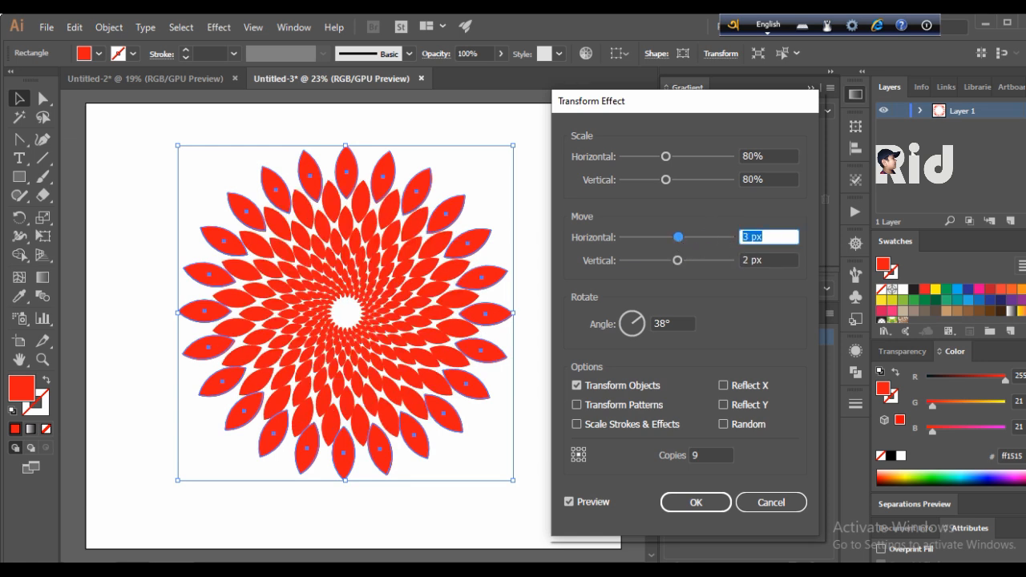
{"action": "type", "text": "0"}
{"action": "key", "text": "Tab"}
{"action": "type", "text": "0"}
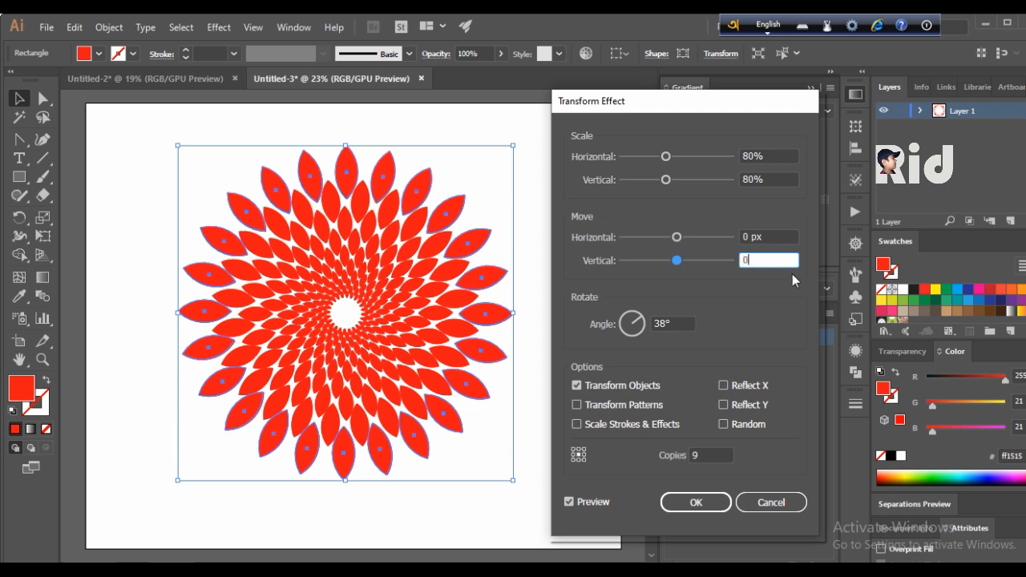
{"action": "left_click", "coordinate": [695, 503]}
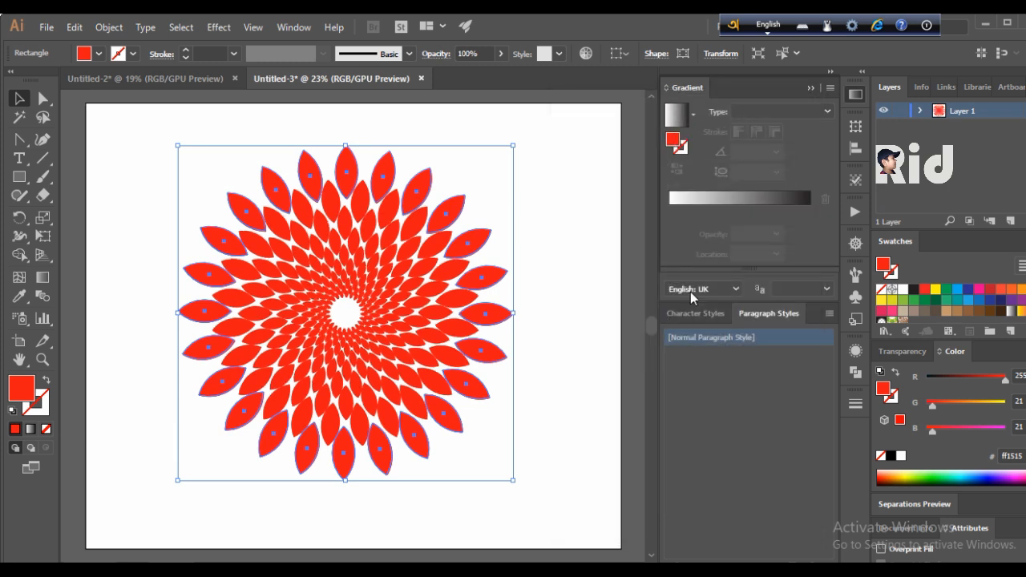
Step: Fill the flower with the white-to-black linear gradient and move the whole flower slightly higher on the artboard
{"action": "left_click", "coordinate": [691, 198]}
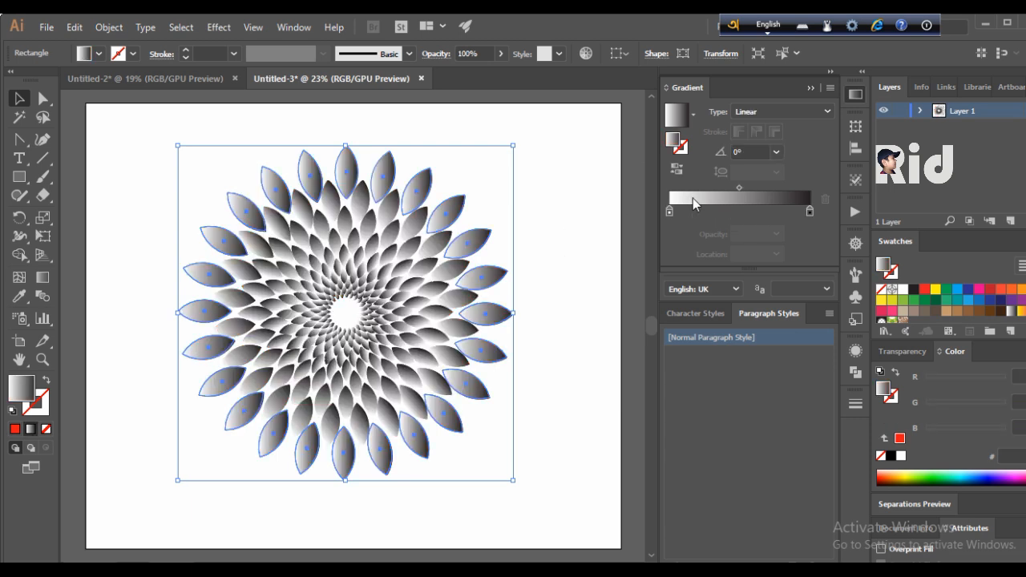
{"action": "left_click", "coordinate": [552, 232]}
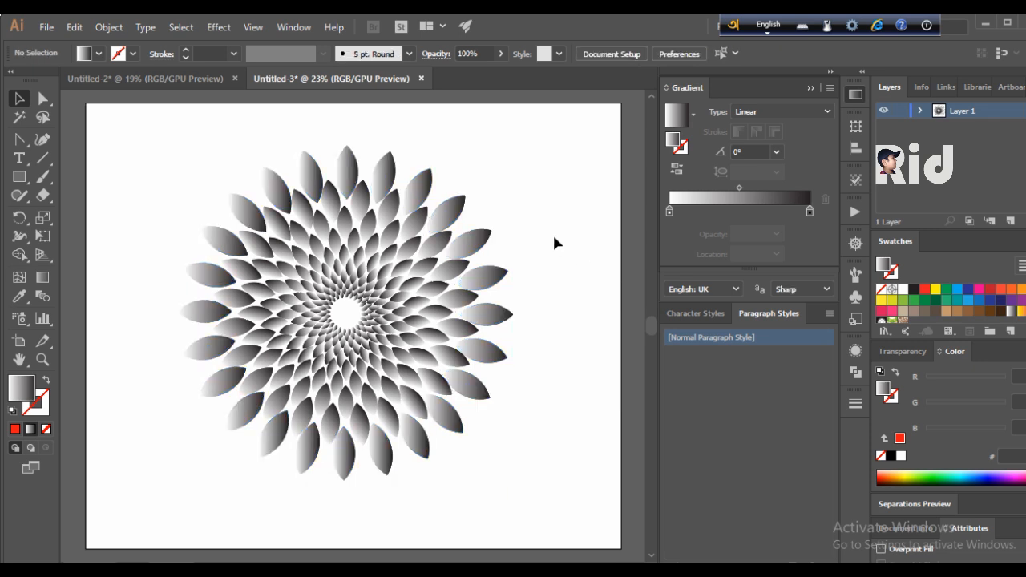
{"action": "left_click_drag", "start_coordinate": [540, 180], "coordinate": [206, 469]}
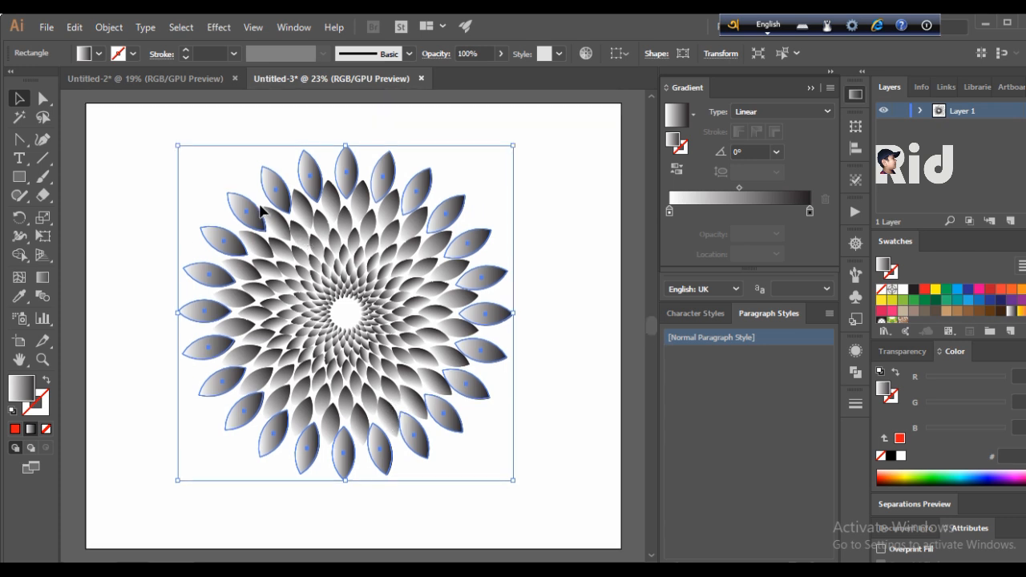
{"action": "left_click_drag", "start_coordinate": [343, 240], "coordinate": [344, 212]}
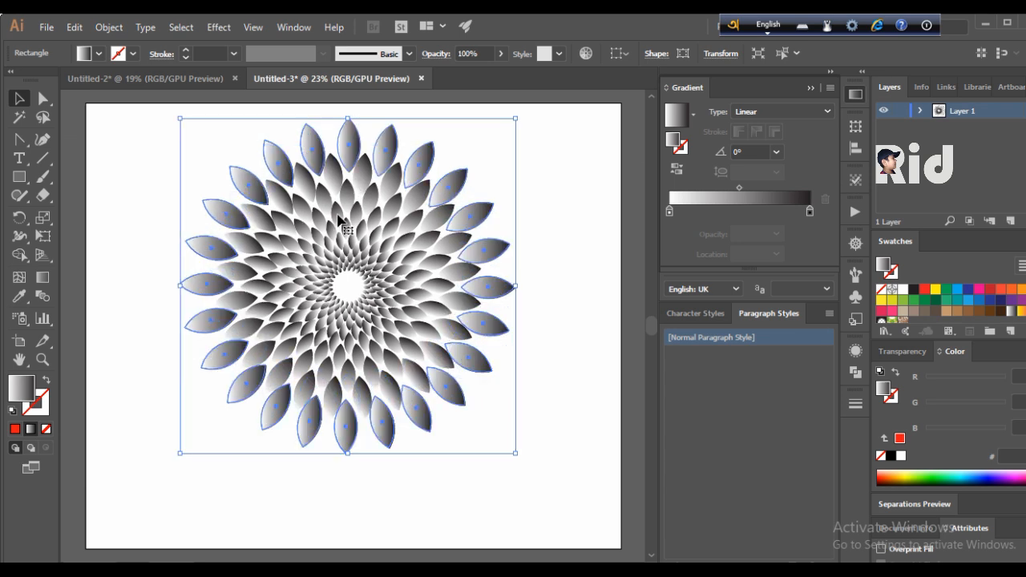
Step: Copy the "Thank You" text from the Untitled-2 document into Untitled-3 and place it centred below the flower
{"action": "left_click", "coordinate": [198, 81]}
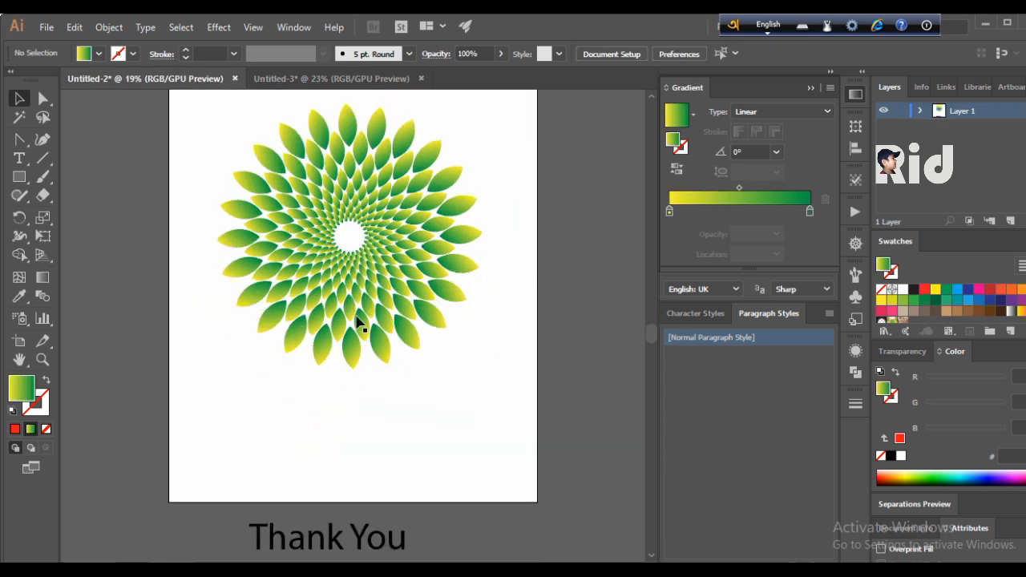
{"action": "left_click", "coordinate": [353, 545]}
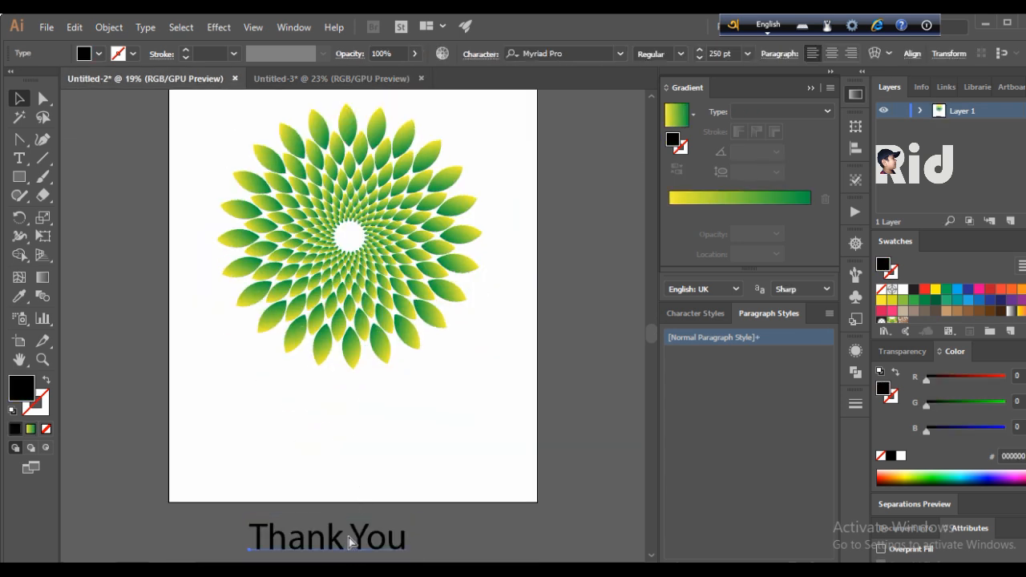
{"action": "left_click", "coordinate": [329, 79]}
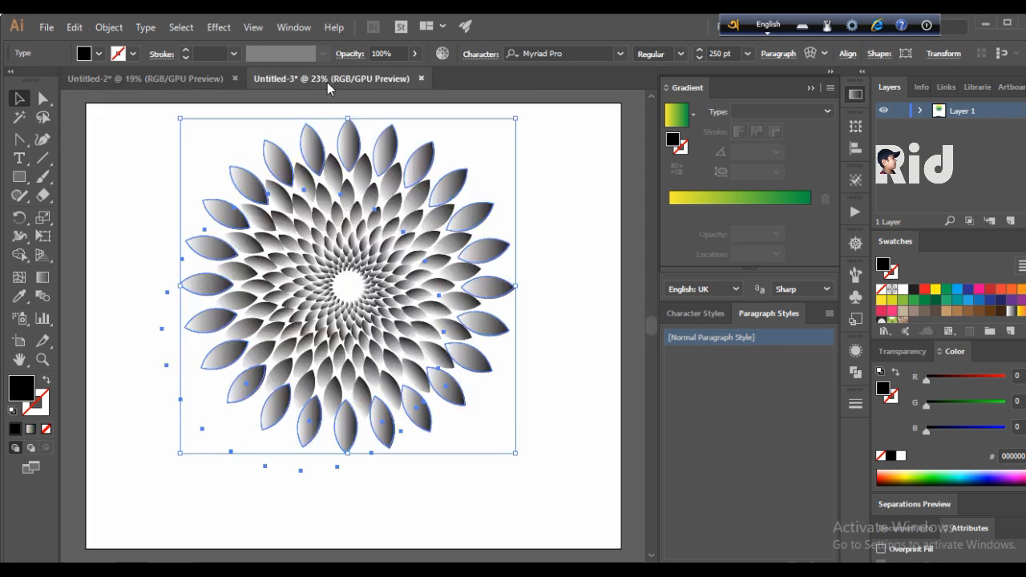
{"action": "key", "text": "ctrl+shift+a"}
{"action": "type", "text": "Thank You"}
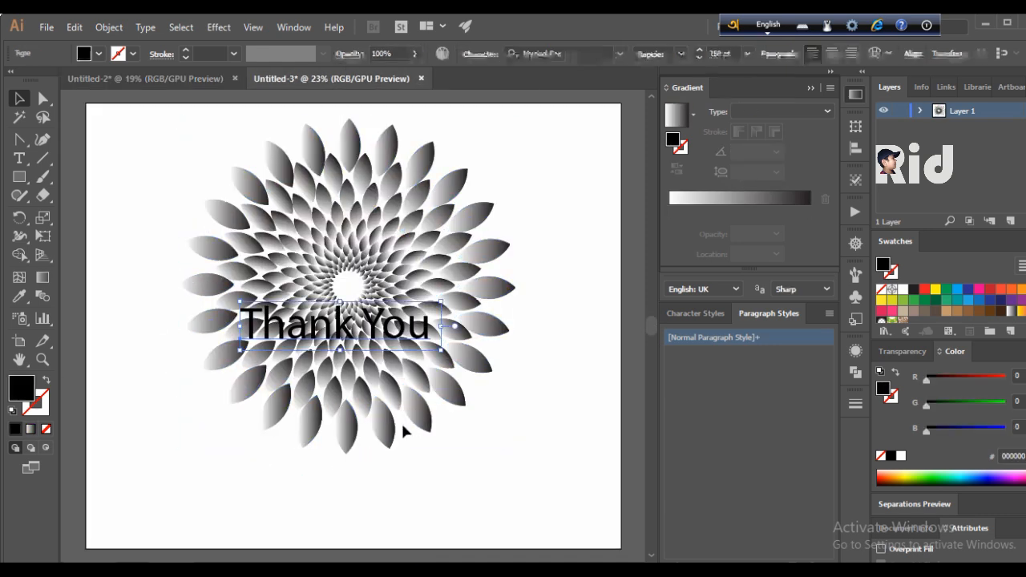
{"action": "left_click_drag", "start_coordinate": [339, 513], "coordinate": [359, 499]}
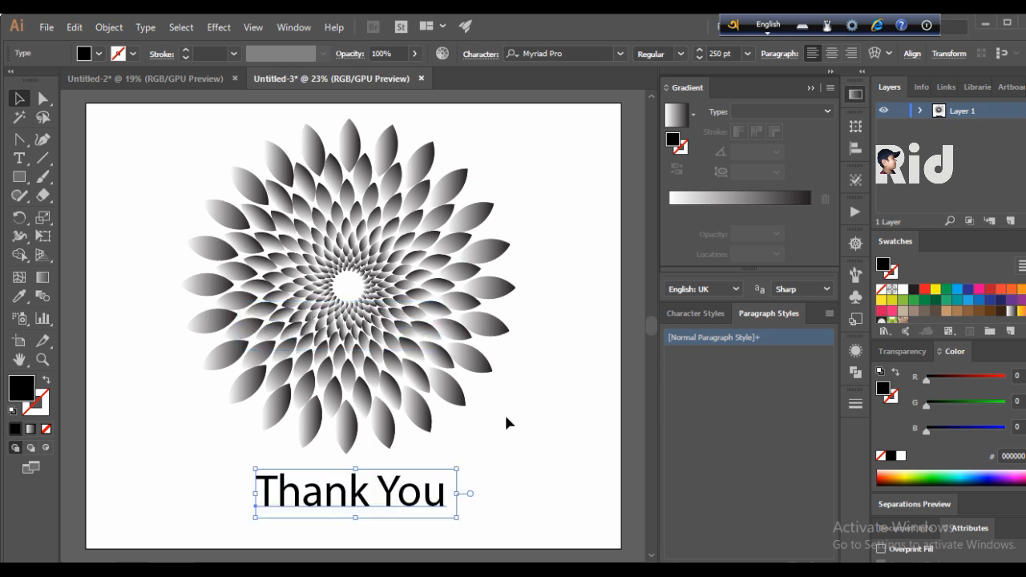